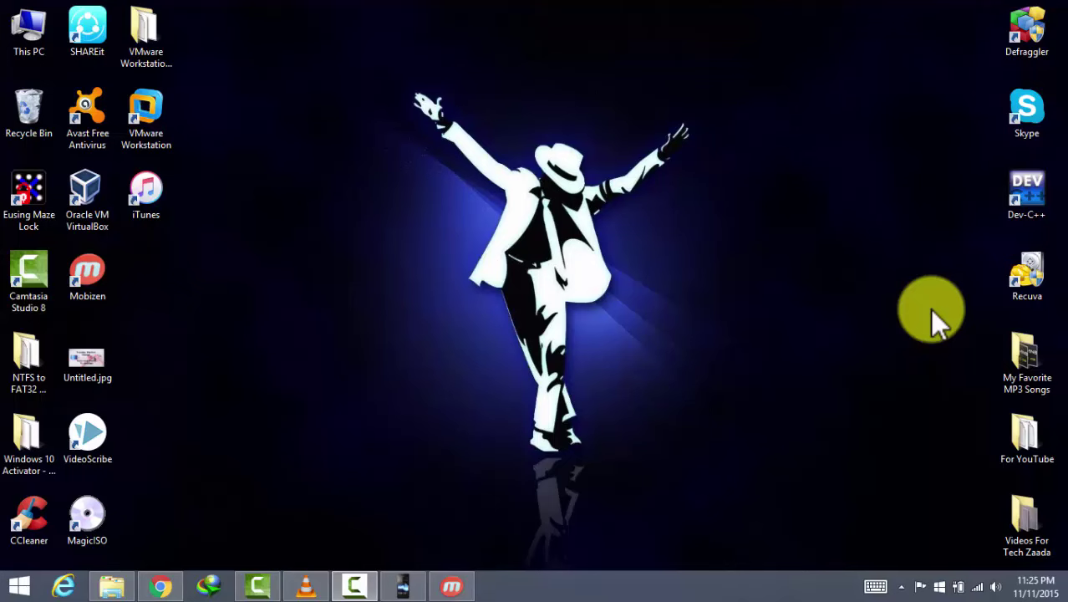
- Refresh the desktop, check the mirrored phone's 275 Afs balance with *789#, and return home
{"action": "right_click", "coordinate": [594, 142]}
{"action": "left_click", "coordinate": [644, 189]}
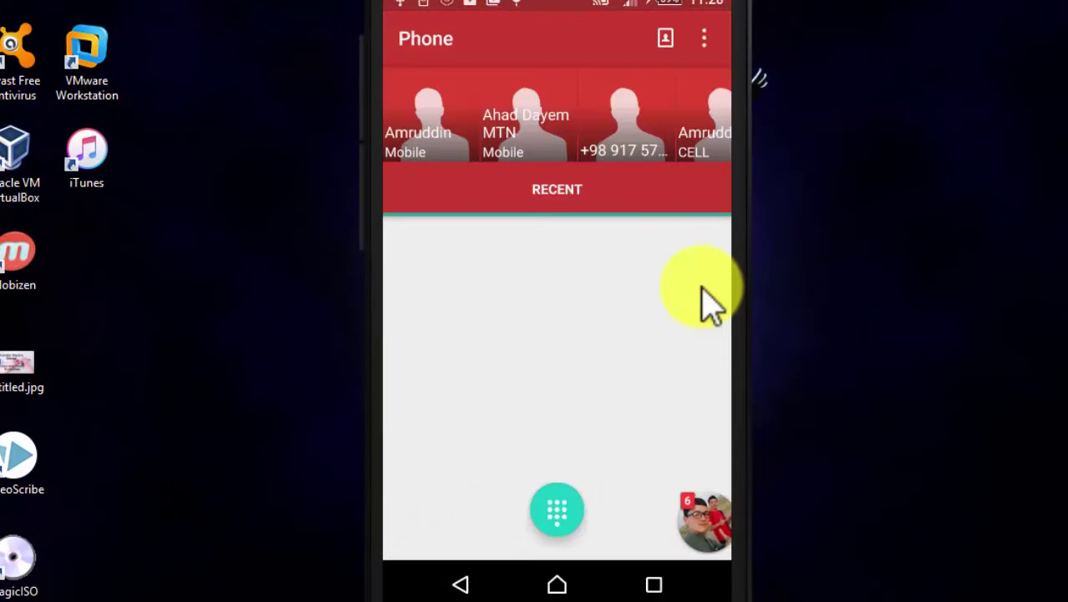
{"action": "type", "text": "*789#"}
{"action": "key", "text": "Escape"}
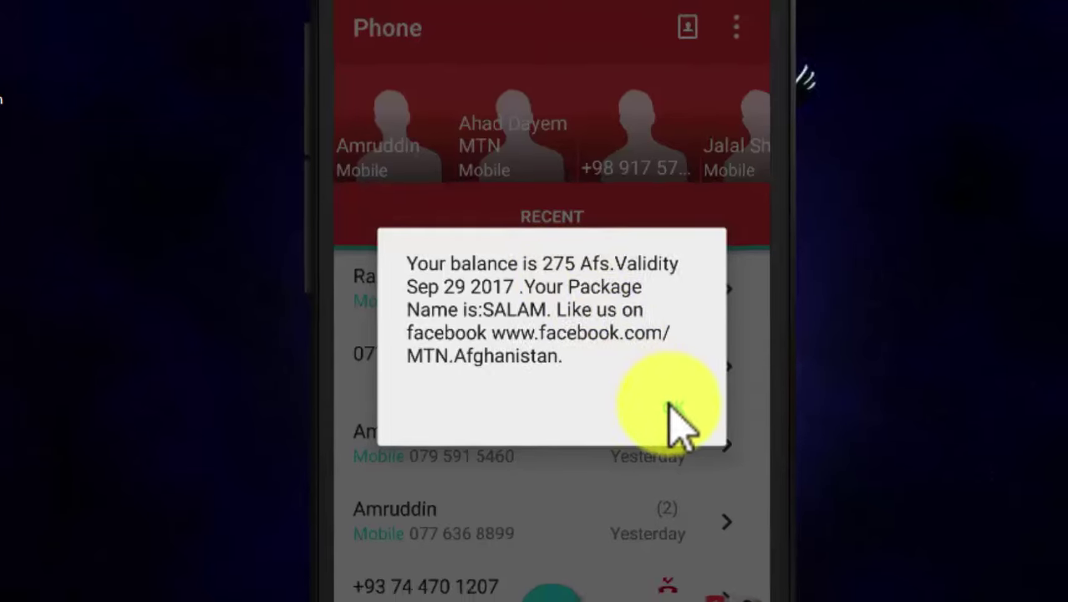
{"action": "left_click", "coordinate": [676, 415]}
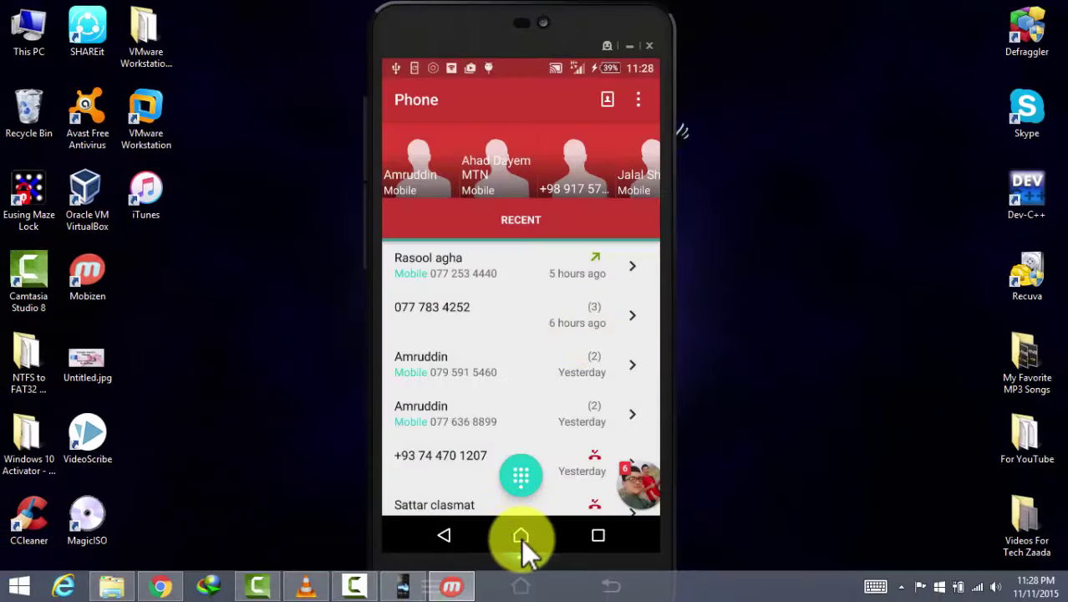
{"action": "left_click", "coordinate": [521, 539]}
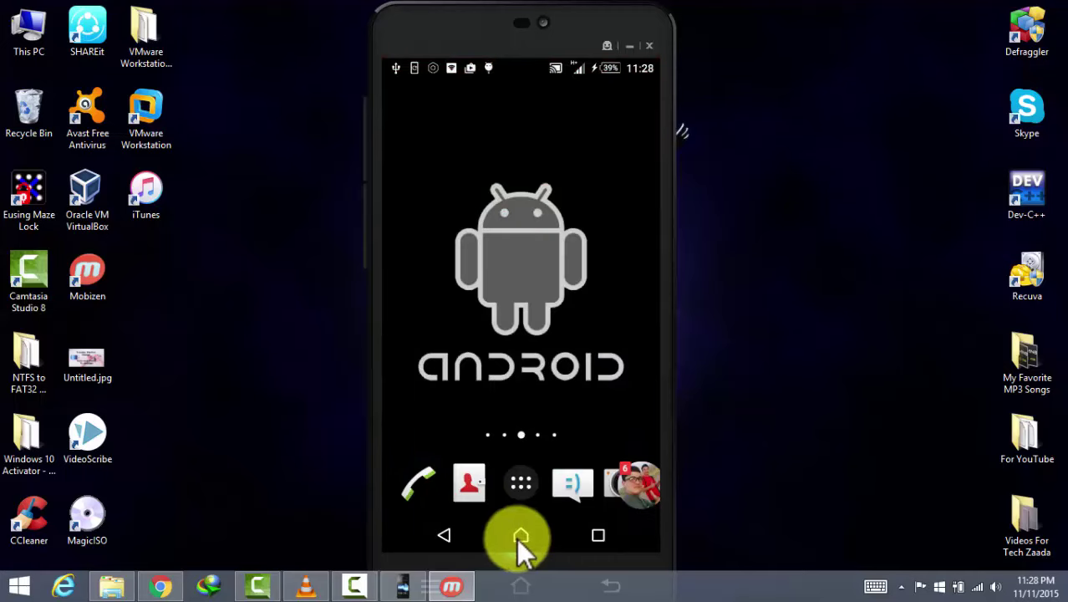
- Load mobilerecharge in a new Chrome tab, briefly opening and closing the Log in menu
{"action": "left_click", "coordinate": [161, 587]}
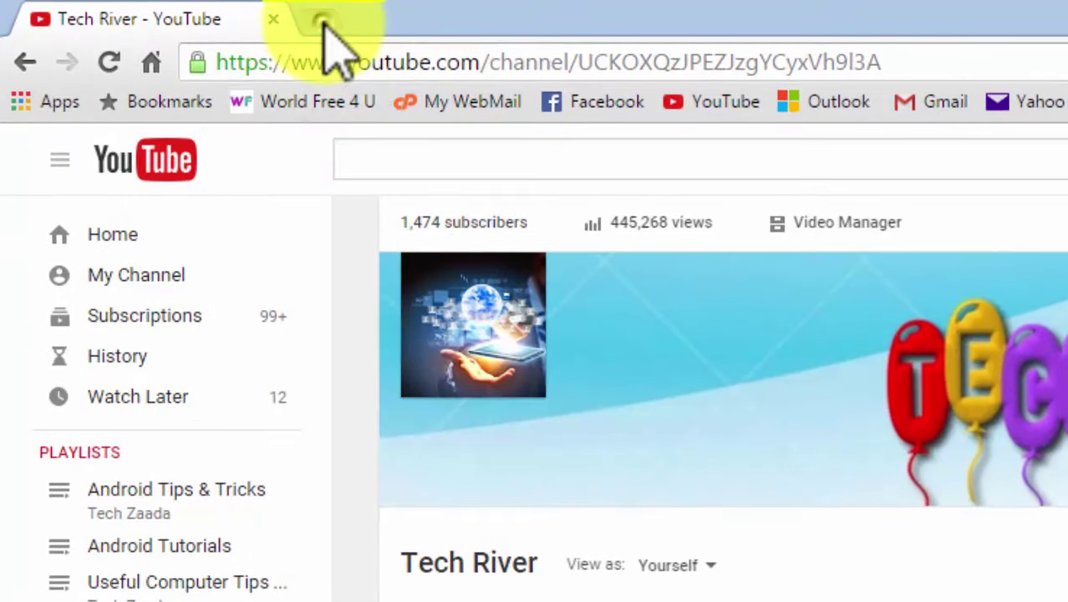
{"action": "left_click", "coordinate": [321, 21]}
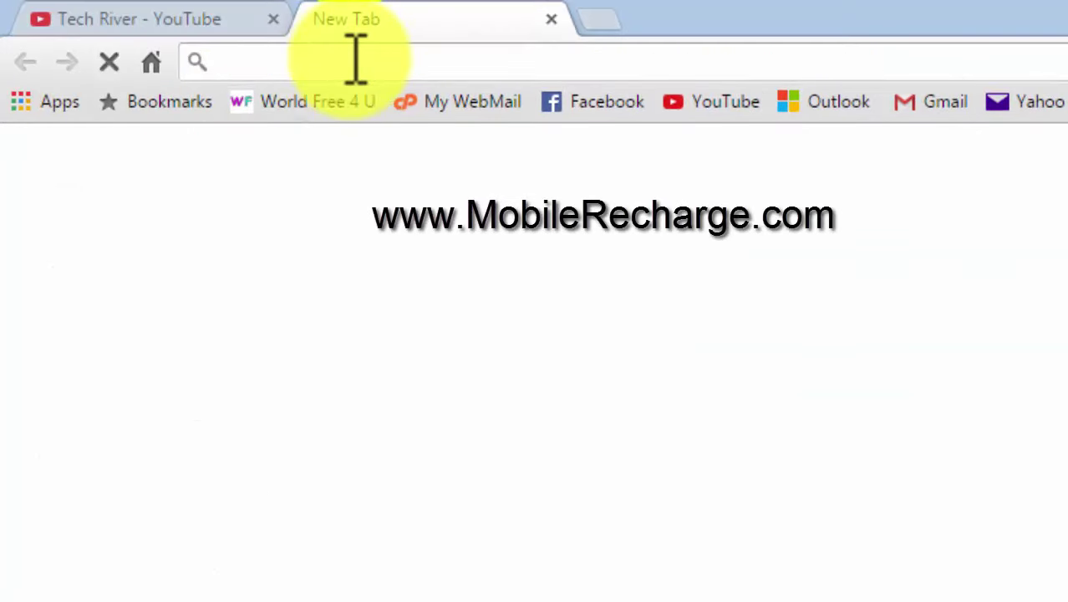
{"action": "type", "text": "mobilerecharge"}
{"action": "key", "text": "Return"}
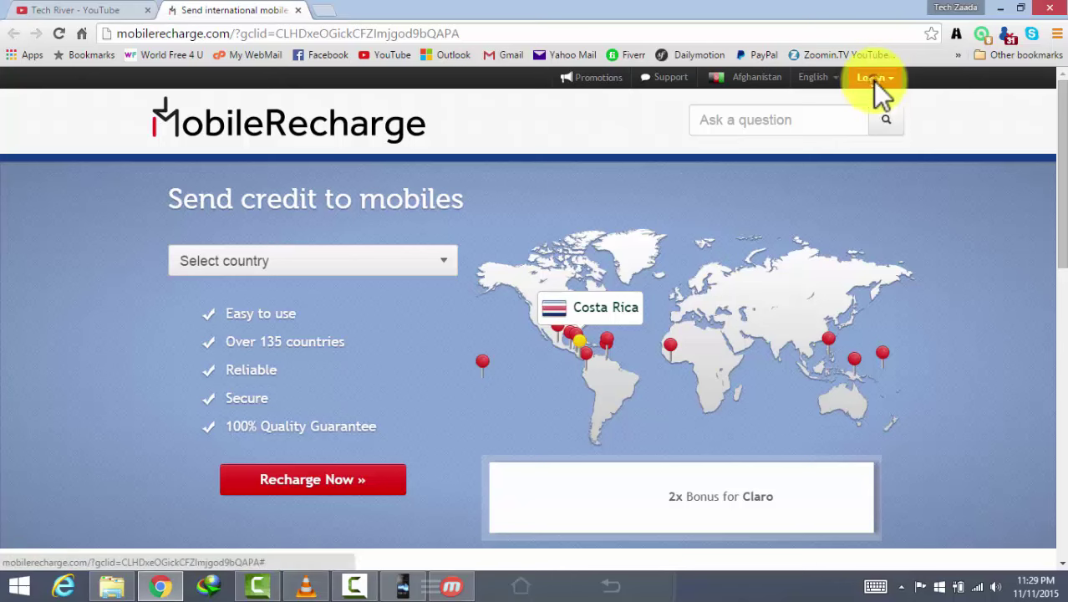
{"action": "left_click", "coordinate": [873, 78]}
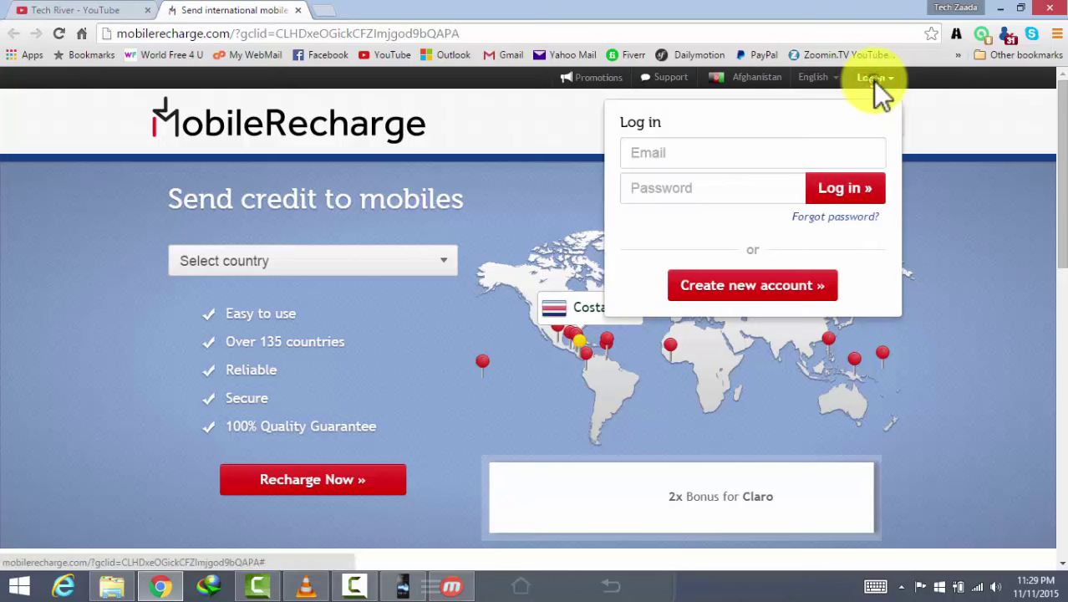
{"action": "left_click", "coordinate": [920, 119]}
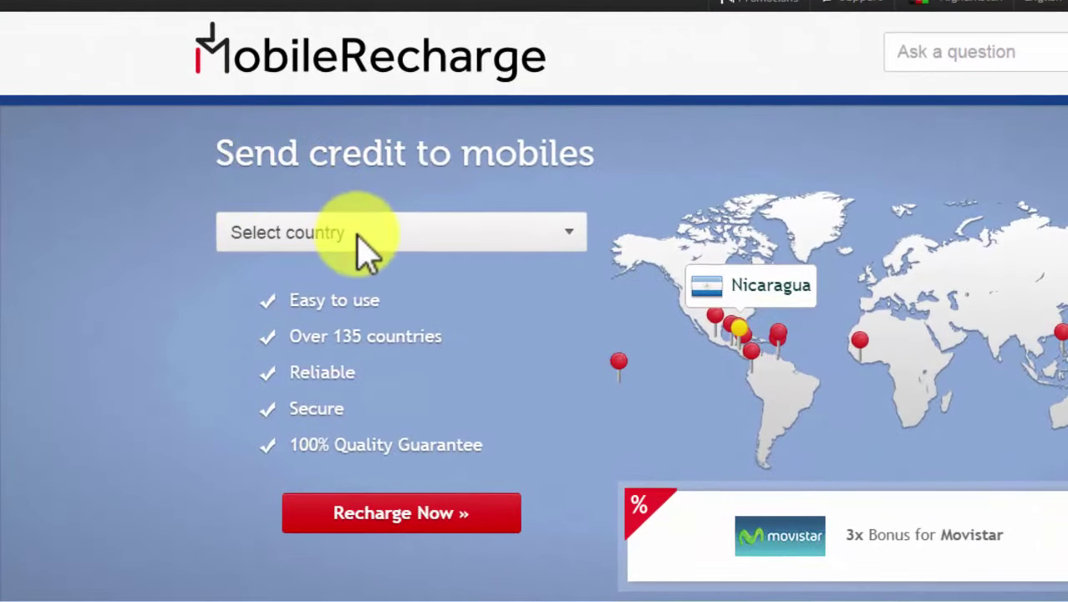
- Choose Afghanistan as the country and MTN as the operator, then select Recharge Now
{"action": "left_click", "coordinate": [357, 233]}
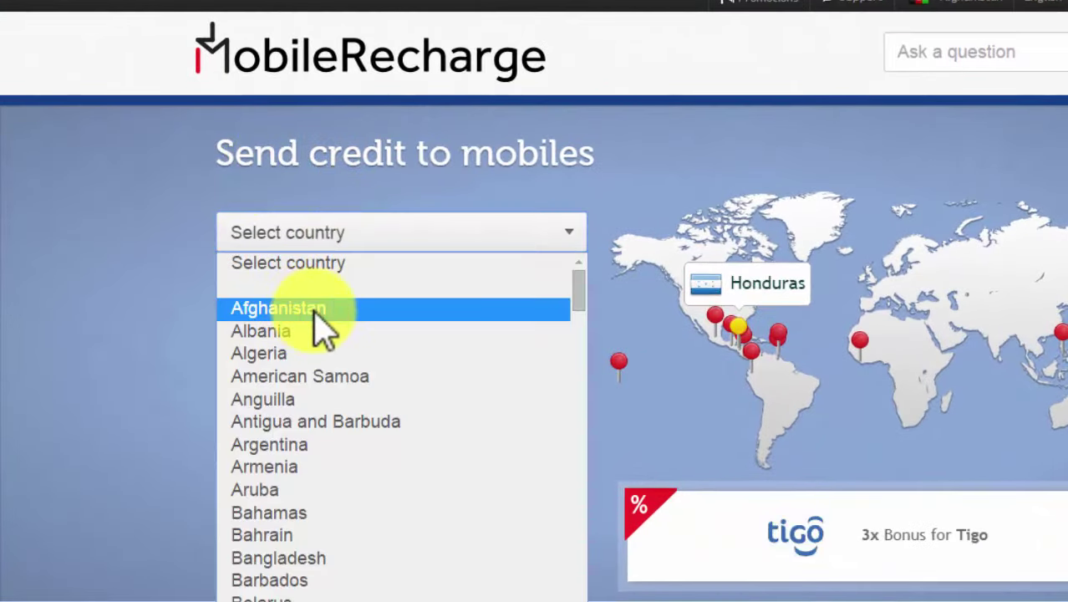
{"action": "left_click", "coordinate": [378, 317]}
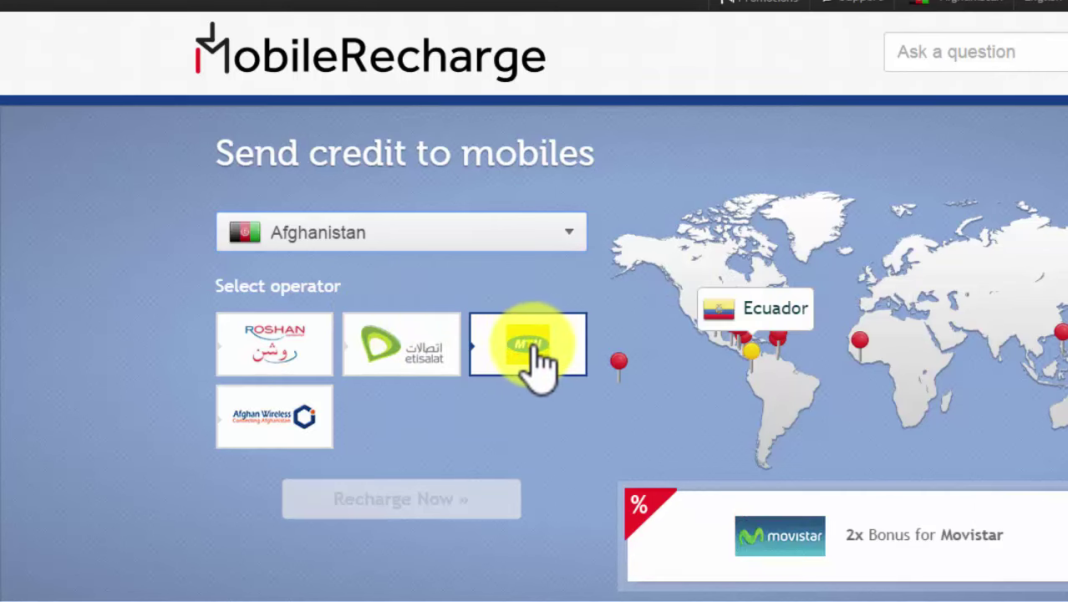
{"action": "left_click", "coordinate": [528, 358]}
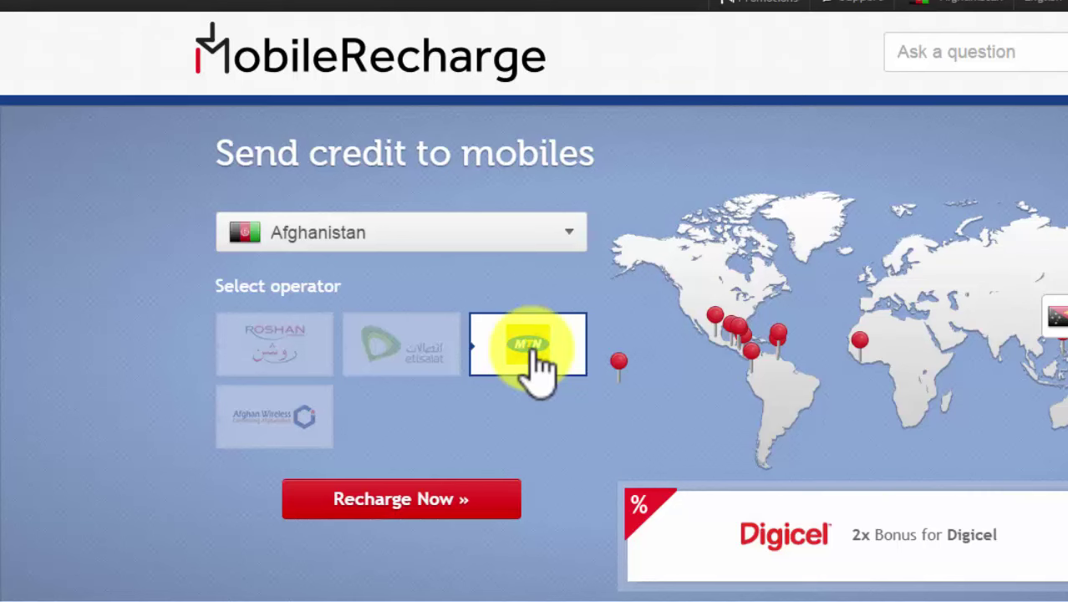
{"action": "left_click", "coordinate": [406, 511]}
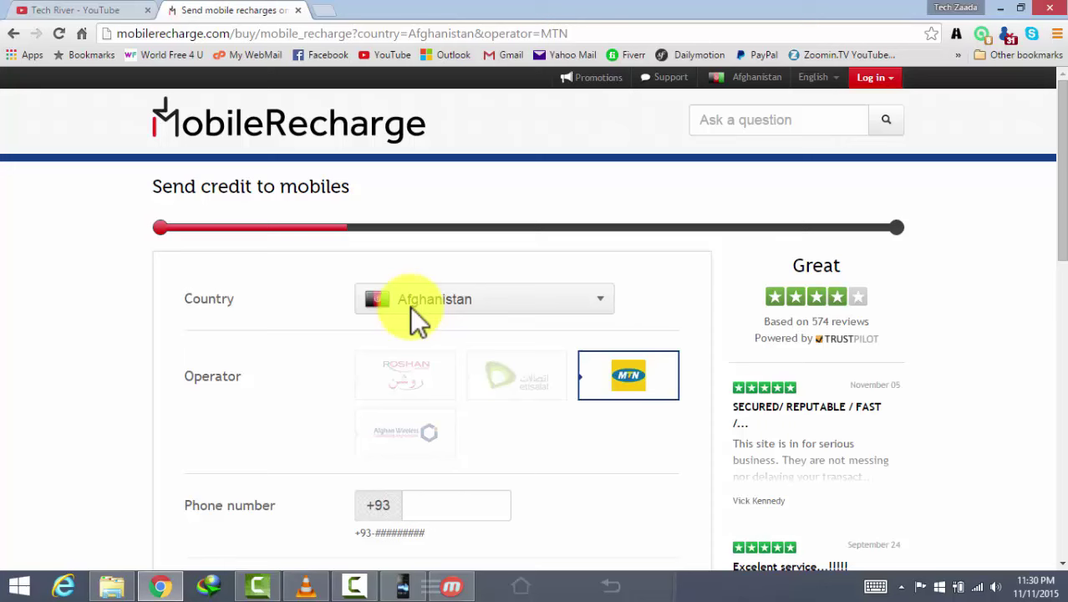
{"action": "left_click", "coordinate": [431, 501]}
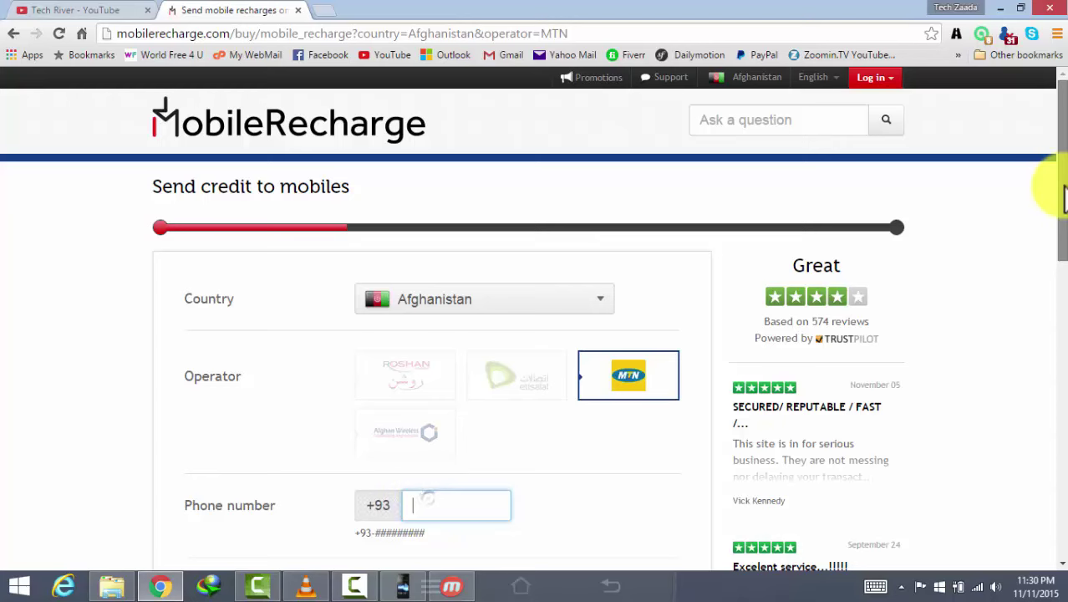
{"action": "left_click_drag", "start_coordinate": [1063, 194], "coordinate": [1062, 280]}
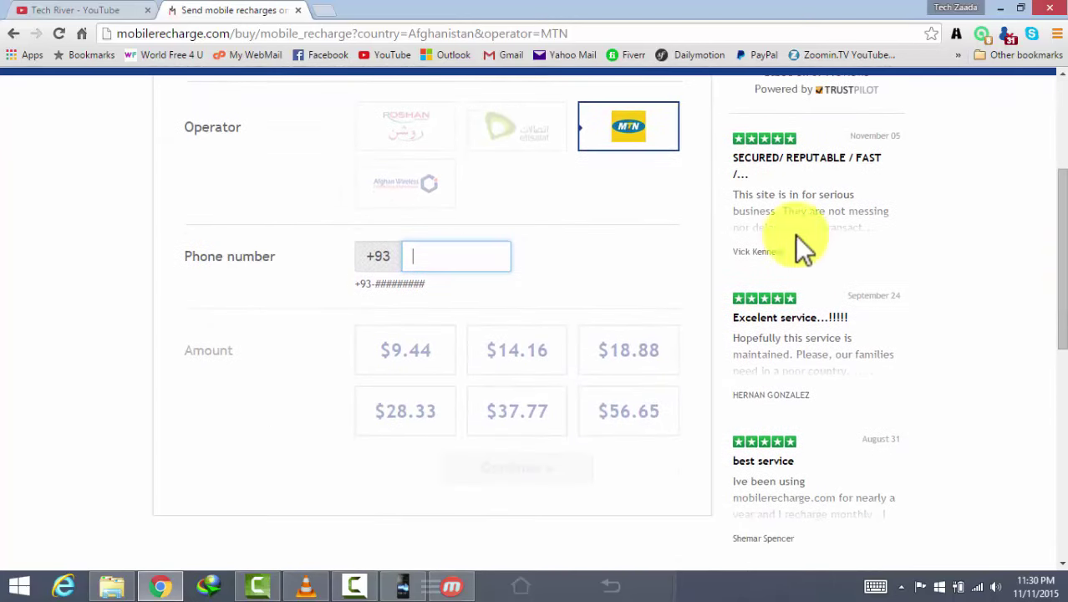
{"action": "left_click", "coordinate": [423, 257]}
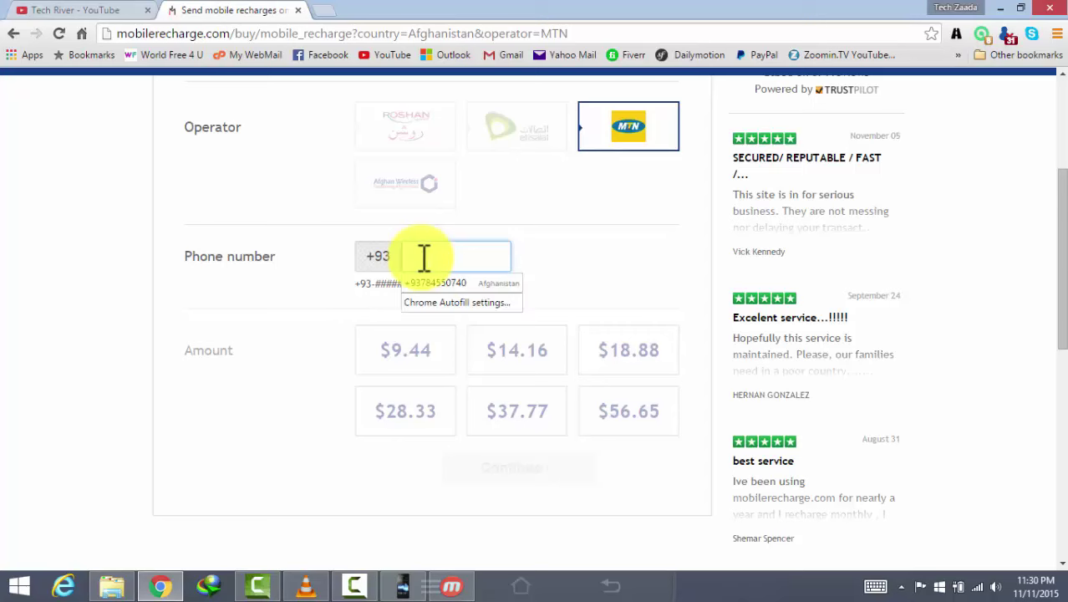
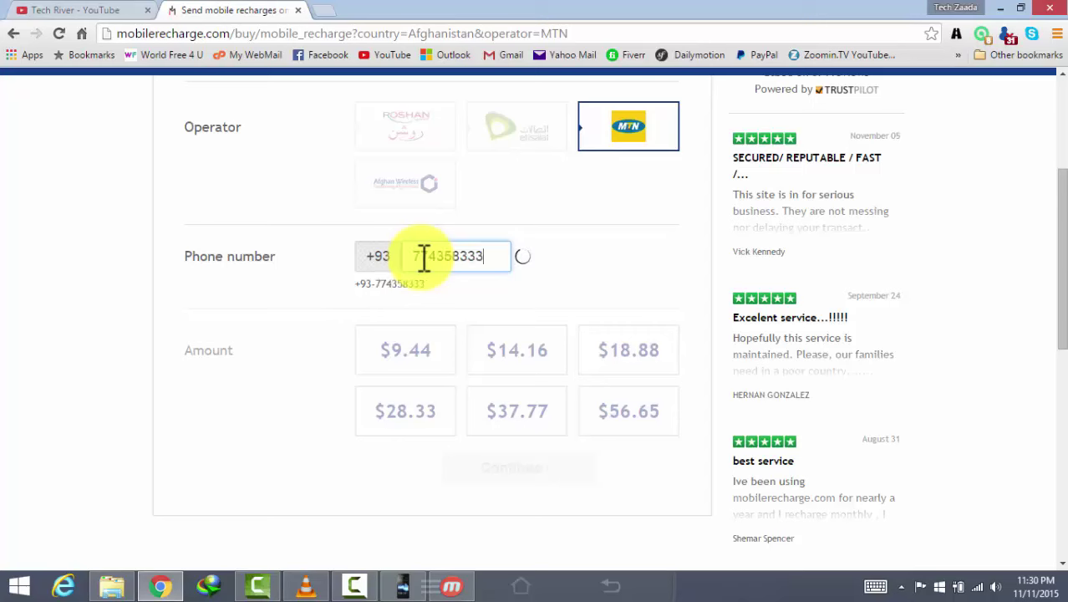
{"action": "left_click", "coordinate": [401, 361]}
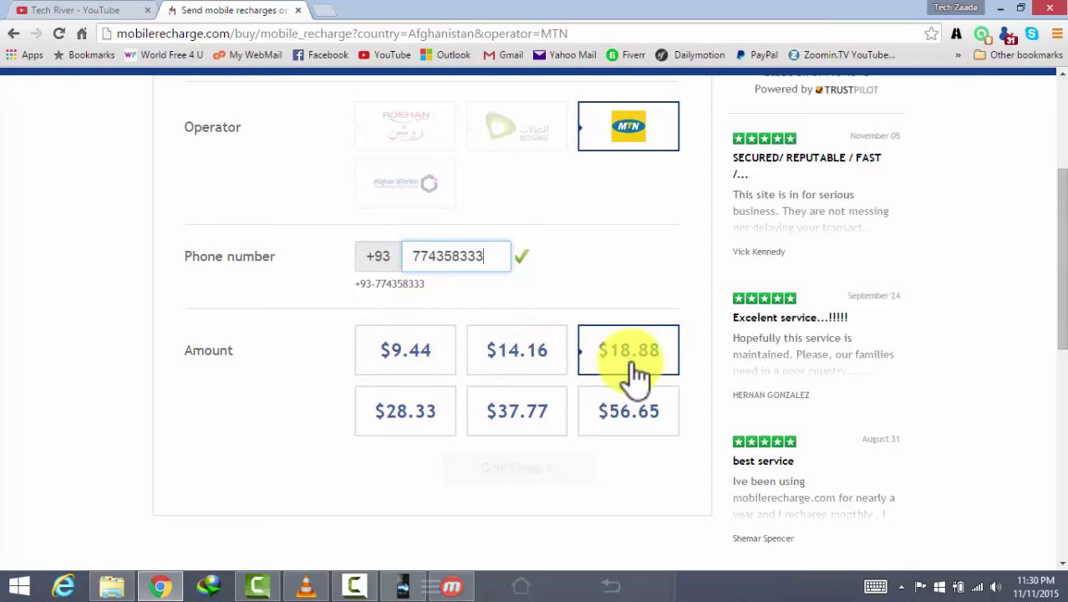
{"action": "left_click", "coordinate": [409, 364]}
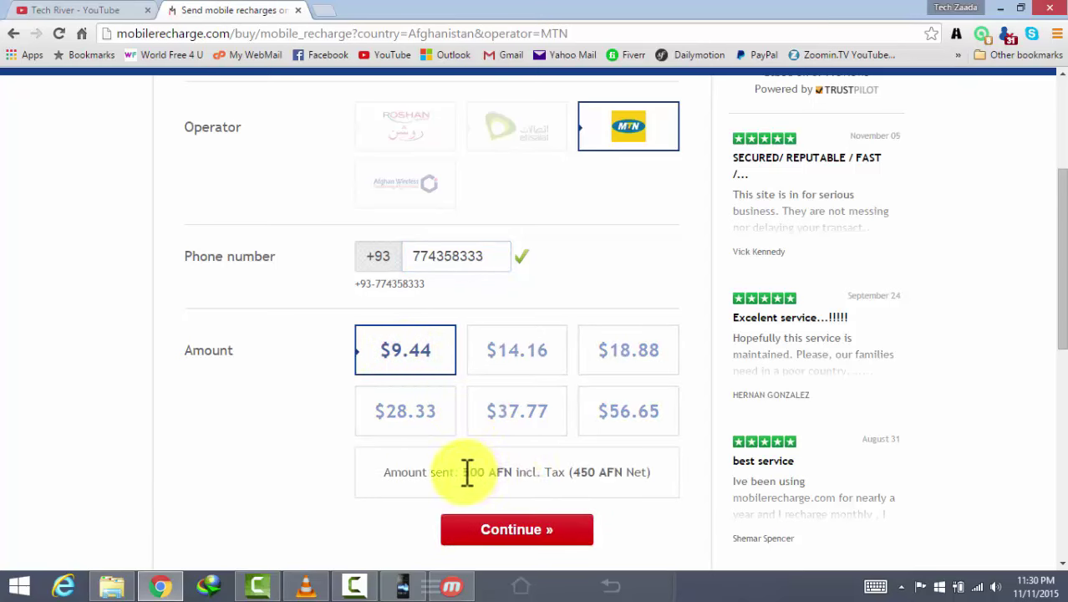
{"action": "left_click_drag", "start_coordinate": [463, 472], "coordinate": [484, 469]}
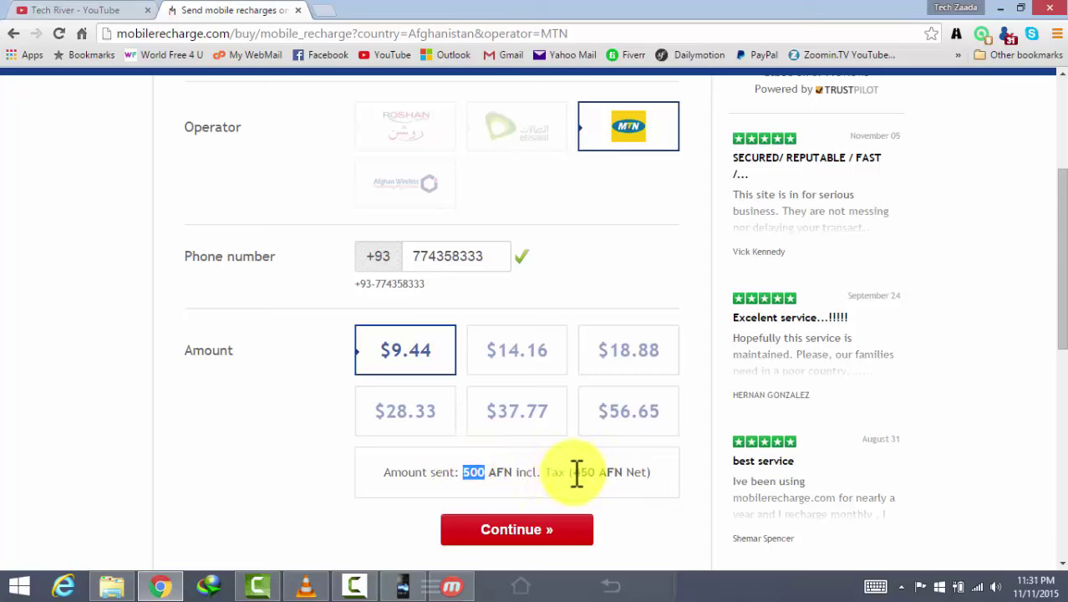
{"action": "left_click_drag", "start_coordinate": [571, 472], "coordinate": [596, 470]}
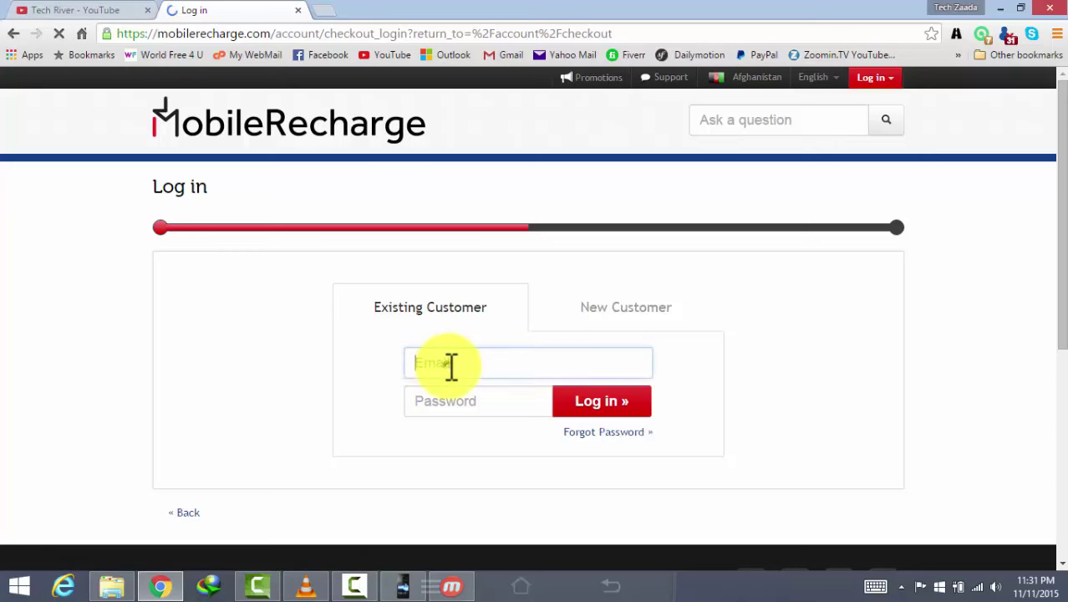
- Log in as an existing customer using the saved account email
{"action": "left_click", "coordinate": [451, 365]}
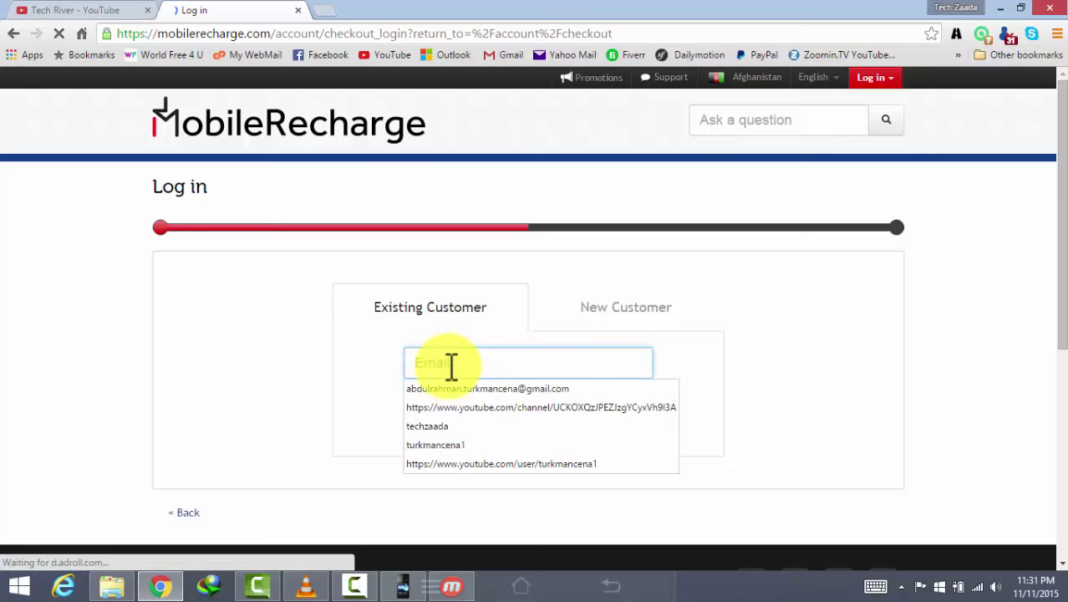
{"action": "left_click", "coordinate": [473, 327]}
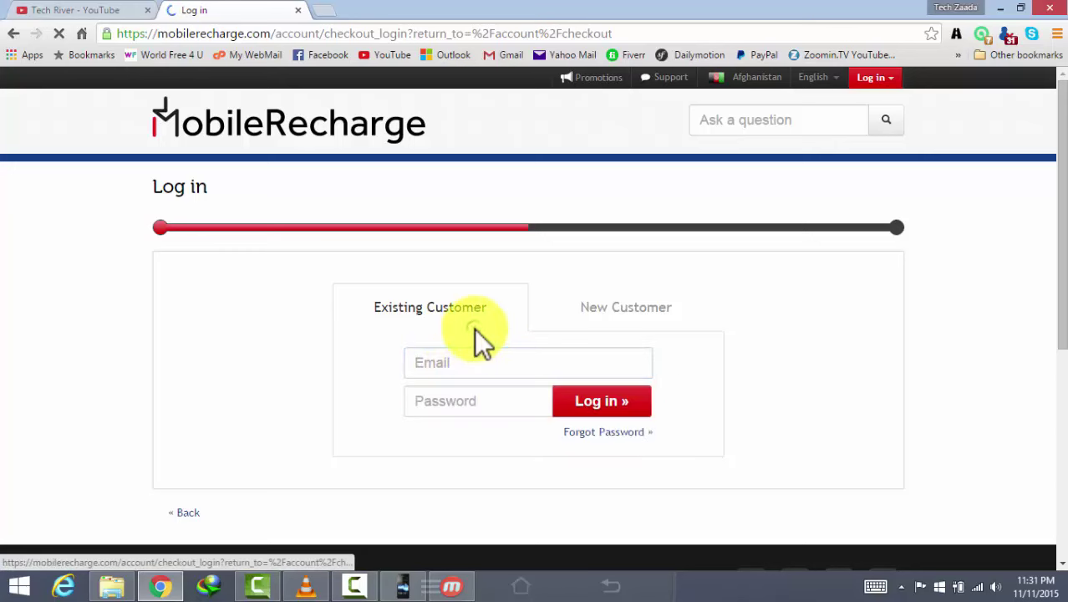
{"action": "left_click", "coordinate": [607, 326]}
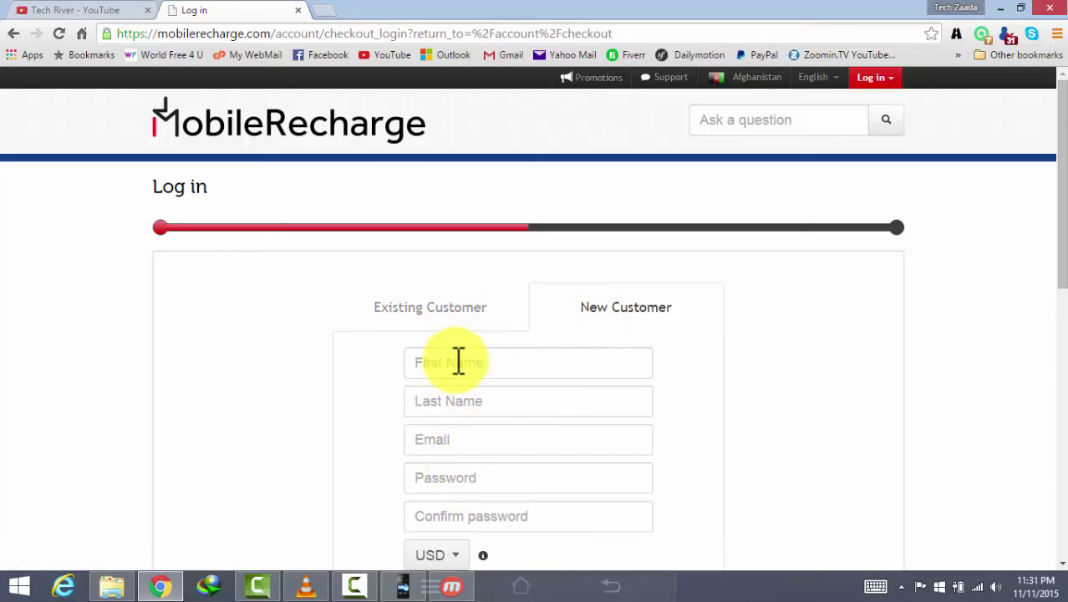
{"action": "left_click", "coordinate": [439, 327]}
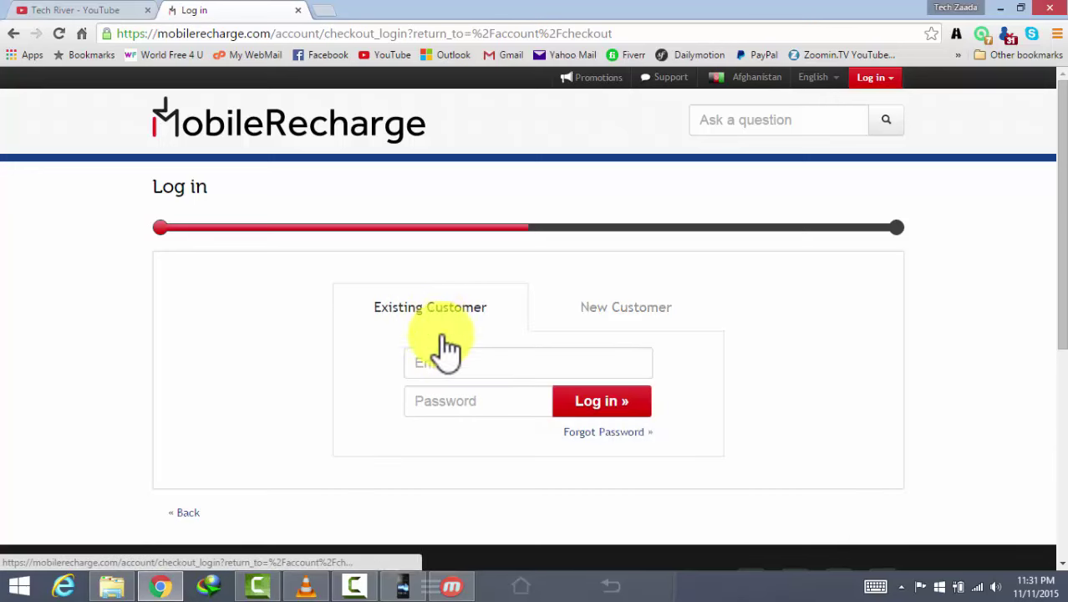
{"action": "left_click", "coordinate": [451, 366]}
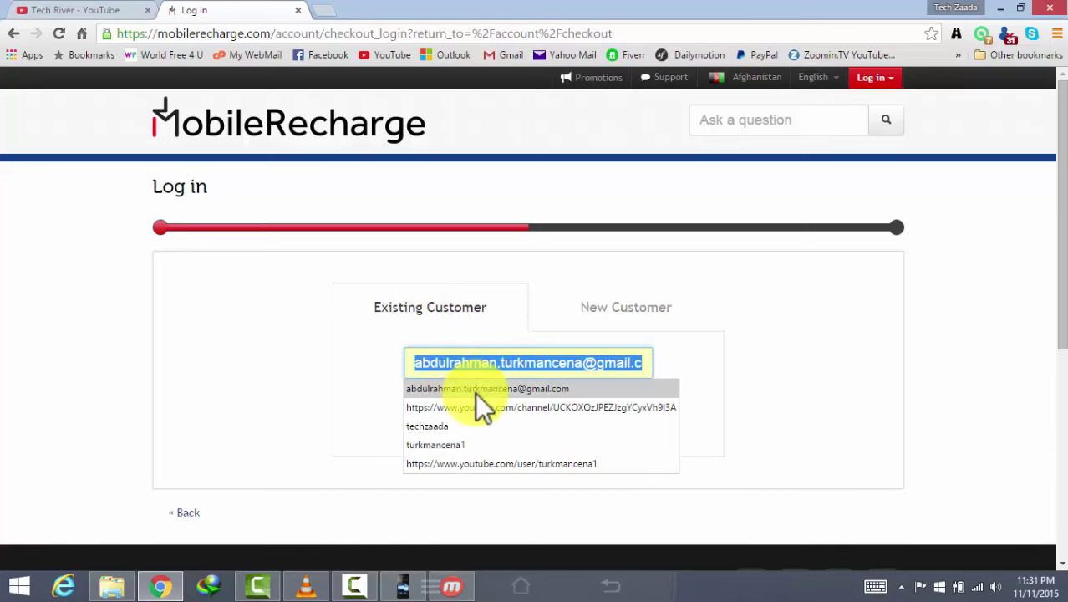
{"action": "left_click", "coordinate": [474, 390]}
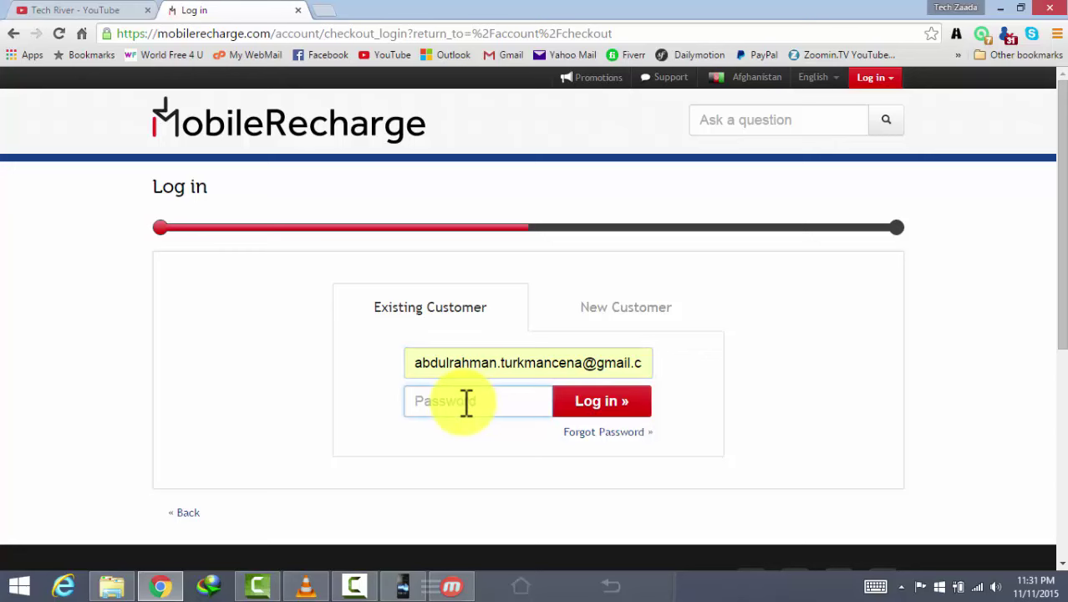
{"action": "left_click", "coordinate": [600, 401]}
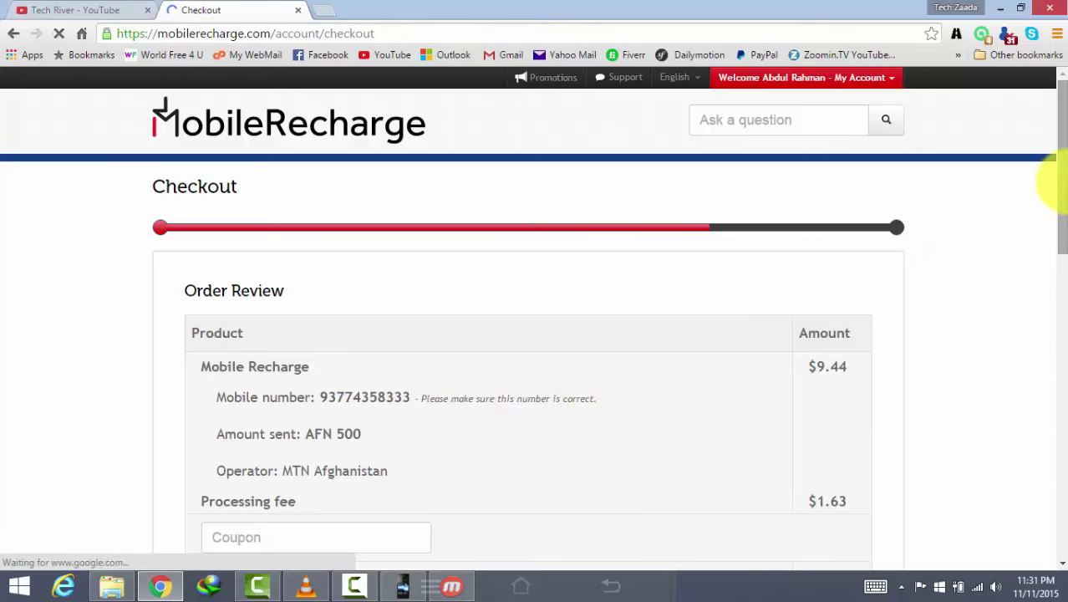
- Save the login password and choose PayPal as payment for the $11.07 order
{"action": "left_click", "coordinate": [1064, 202]}
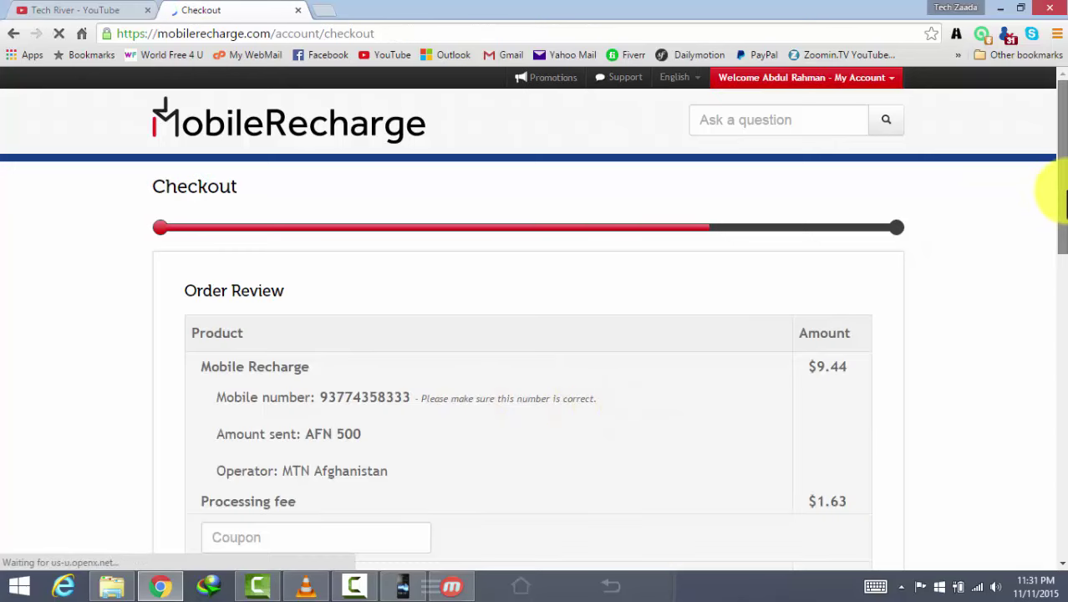
{"action": "left_click_drag", "start_coordinate": [1065, 205], "coordinate": [1065, 289]}
{"action": "left_click", "coordinate": [812, 141]}
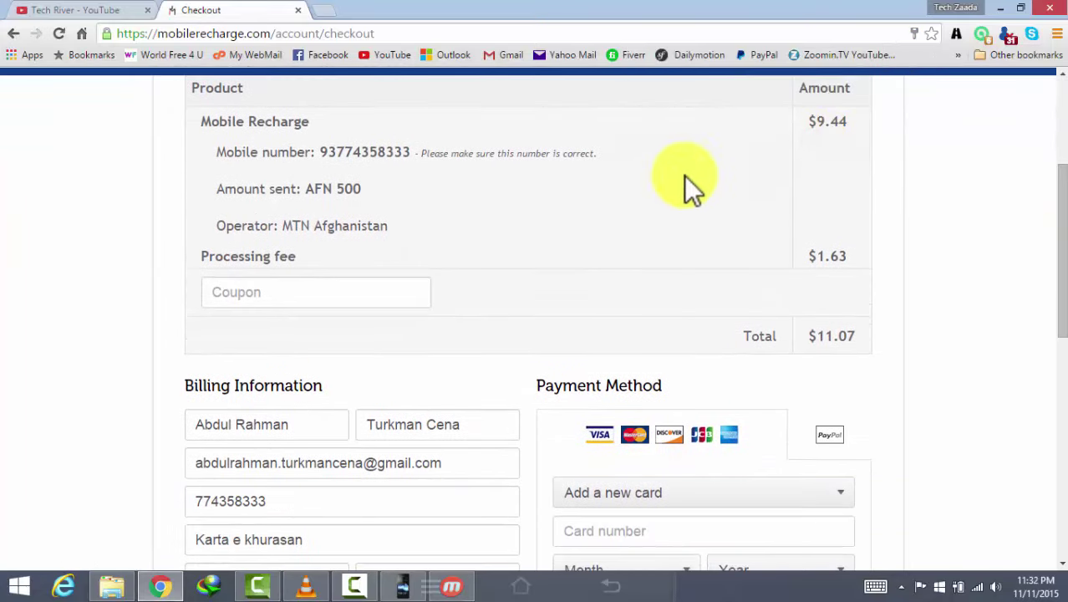
{"action": "left_click", "coordinate": [253, 294]}
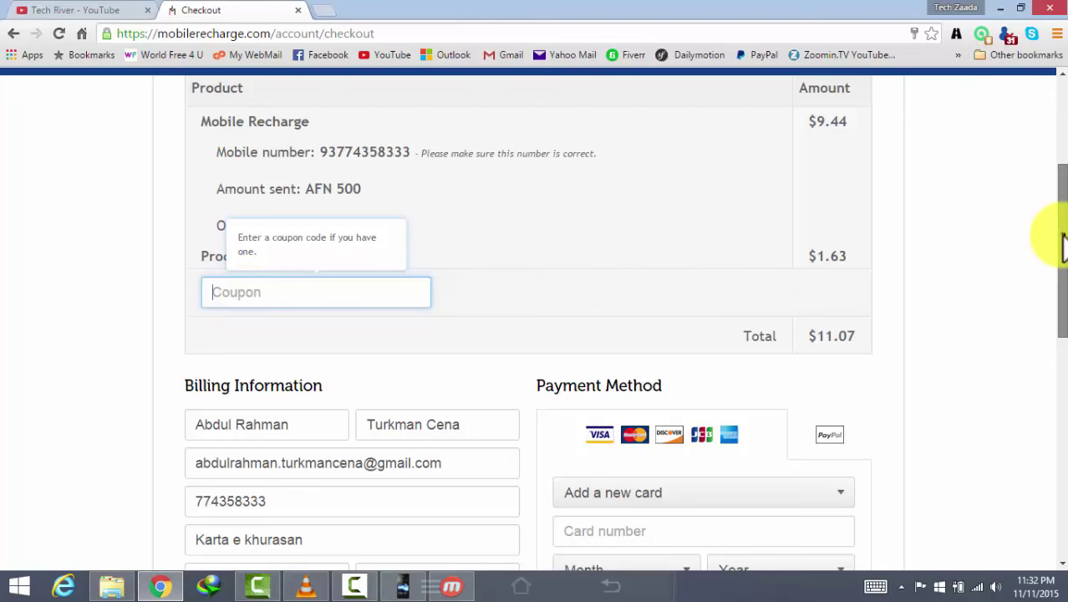
{"action": "left_click_drag", "start_coordinate": [1061, 238], "coordinate": [1059, 318]}
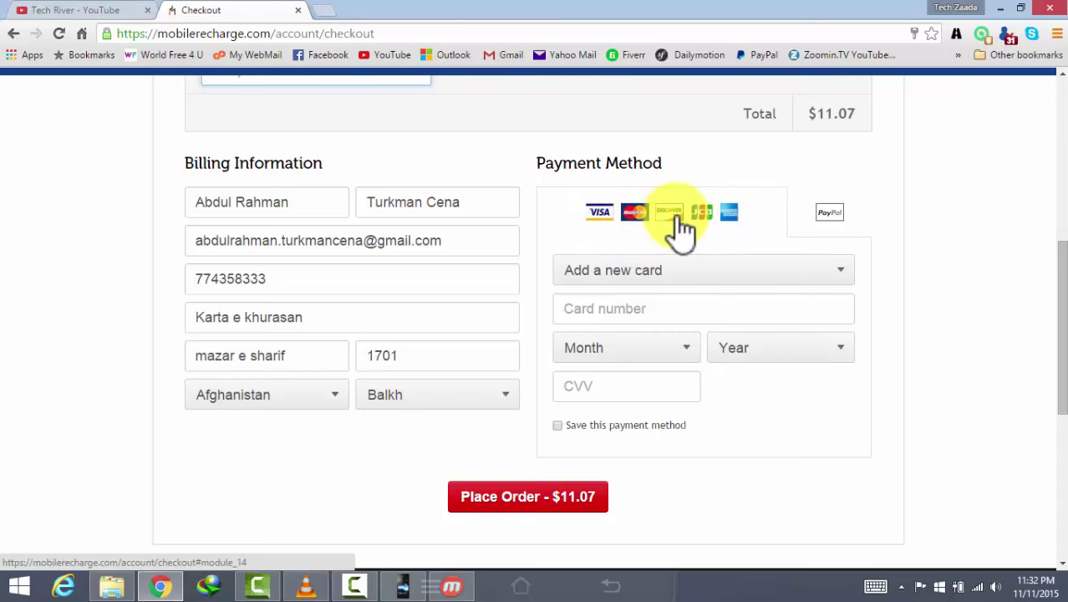
{"action": "left_click", "coordinate": [830, 215]}
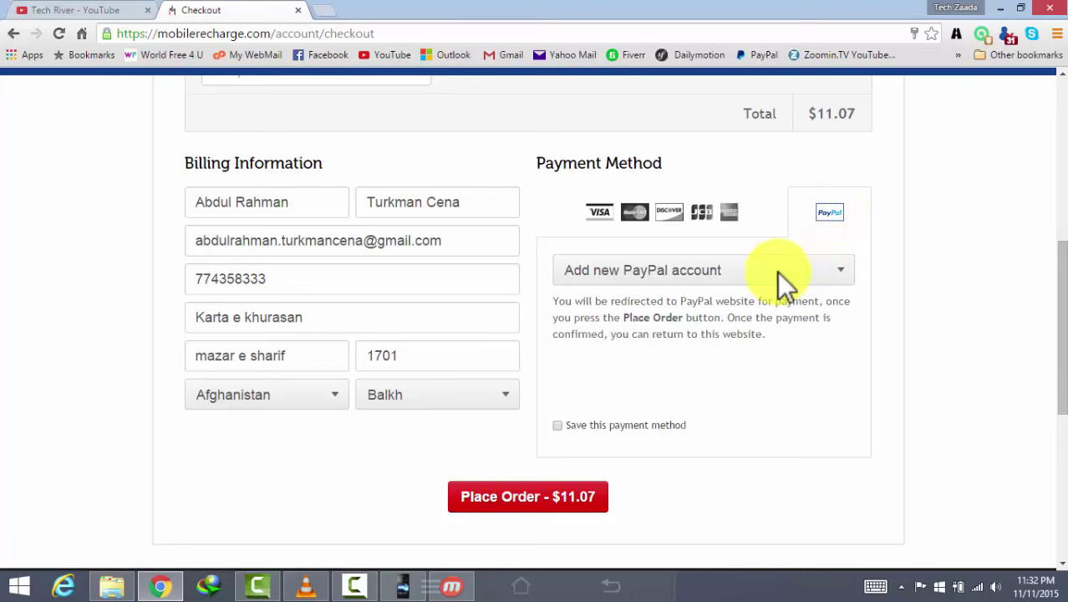
- Place the order and pay the $11.07 total through PayPal
{"action": "left_click", "coordinate": [513, 503]}
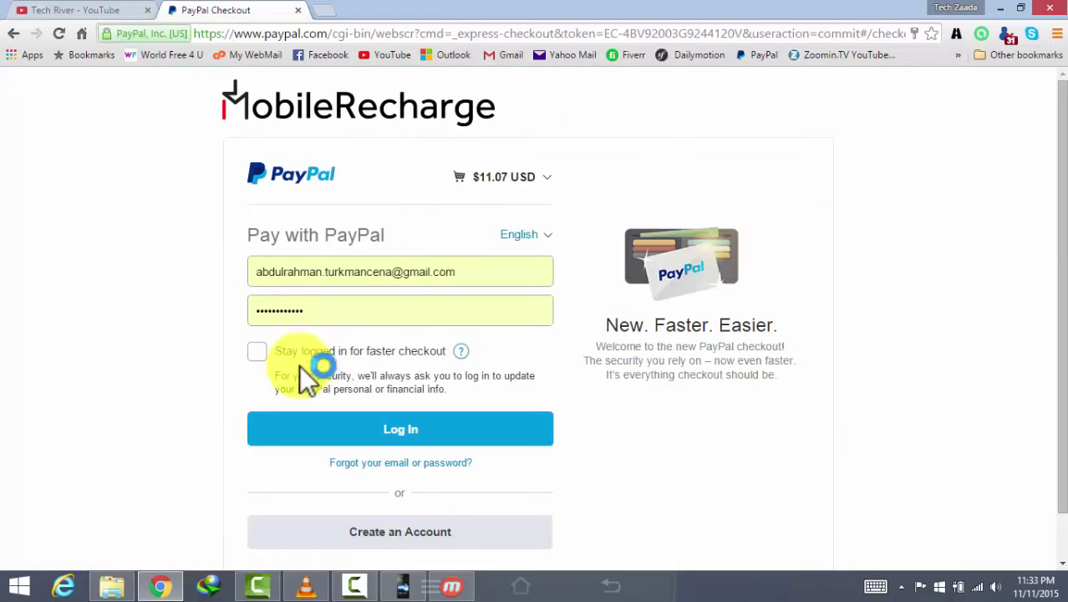
{"action": "left_click", "coordinate": [389, 434]}
{"action": "left_click", "coordinate": [489, 238]}
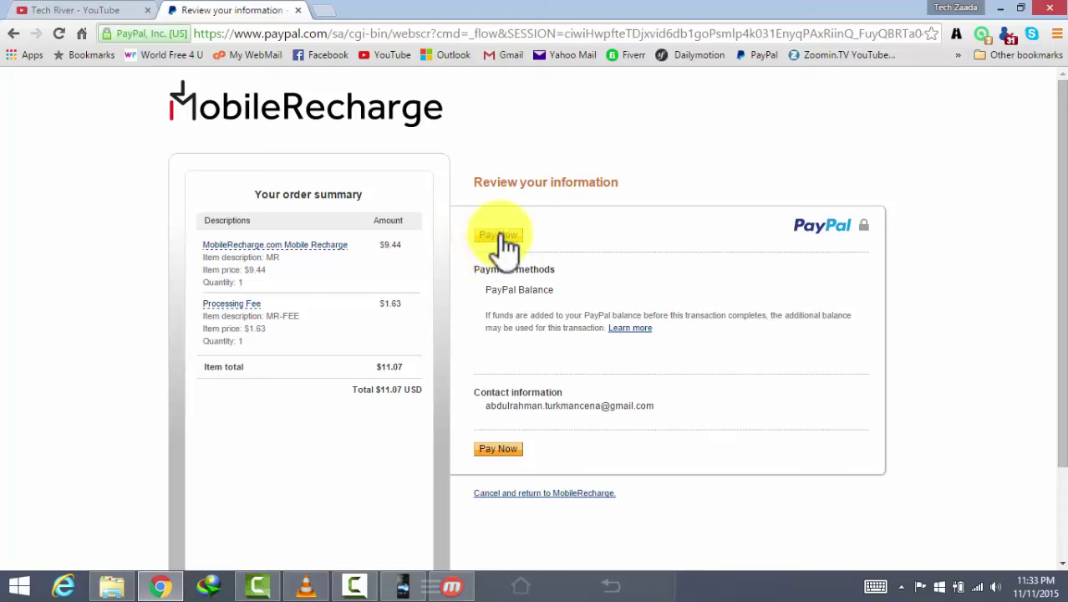
{"action": "left_click", "coordinate": [504, 248]}
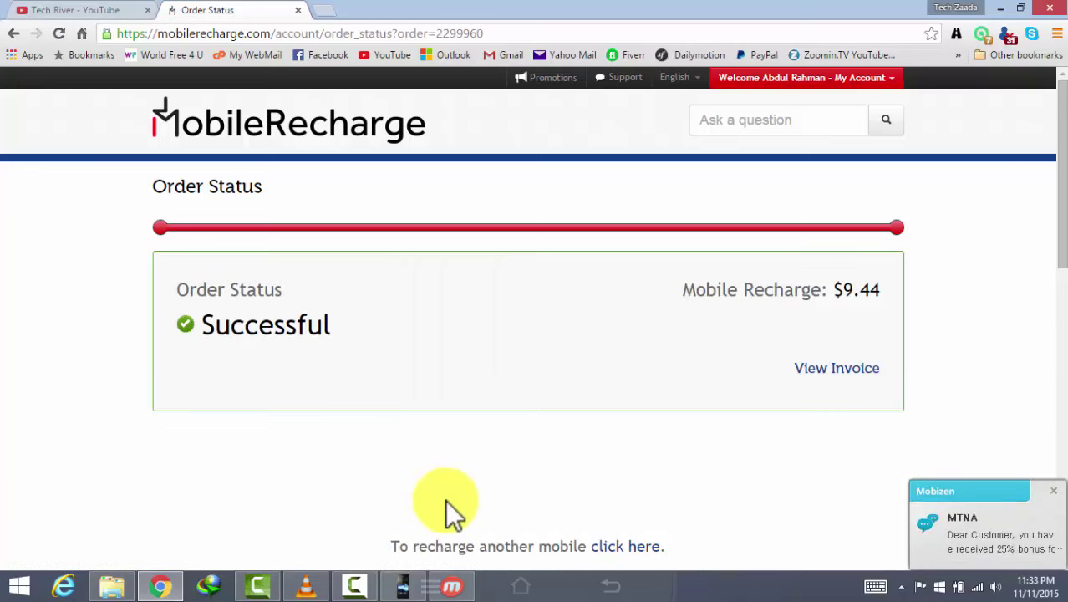
- Read the top-up SMS in the mirrored phone's Messaging app, then return home
{"action": "left_click", "coordinate": [451, 587]}
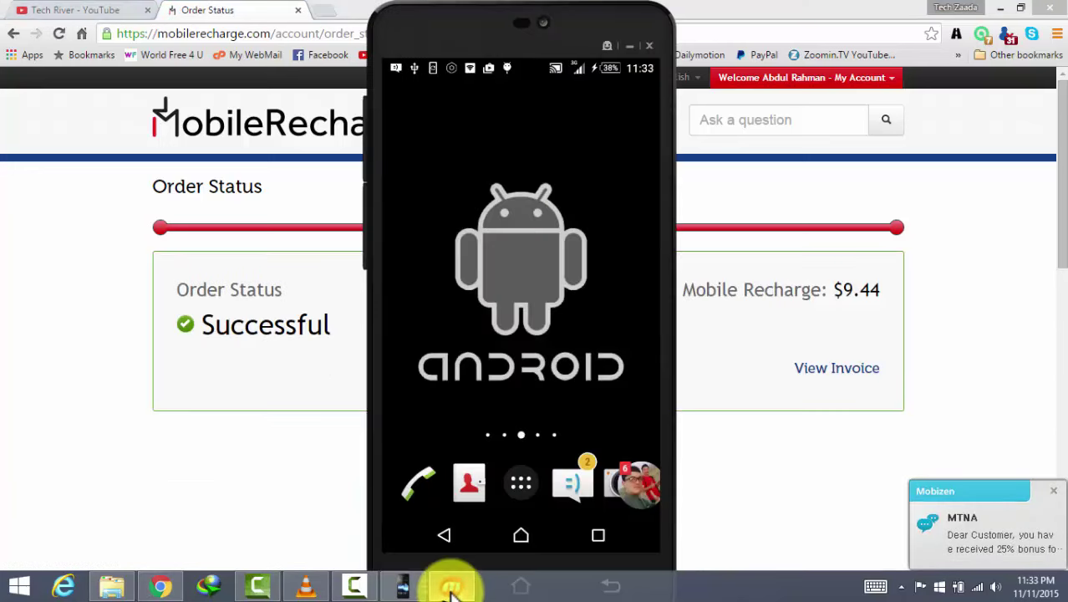
{"action": "left_click", "coordinate": [574, 487]}
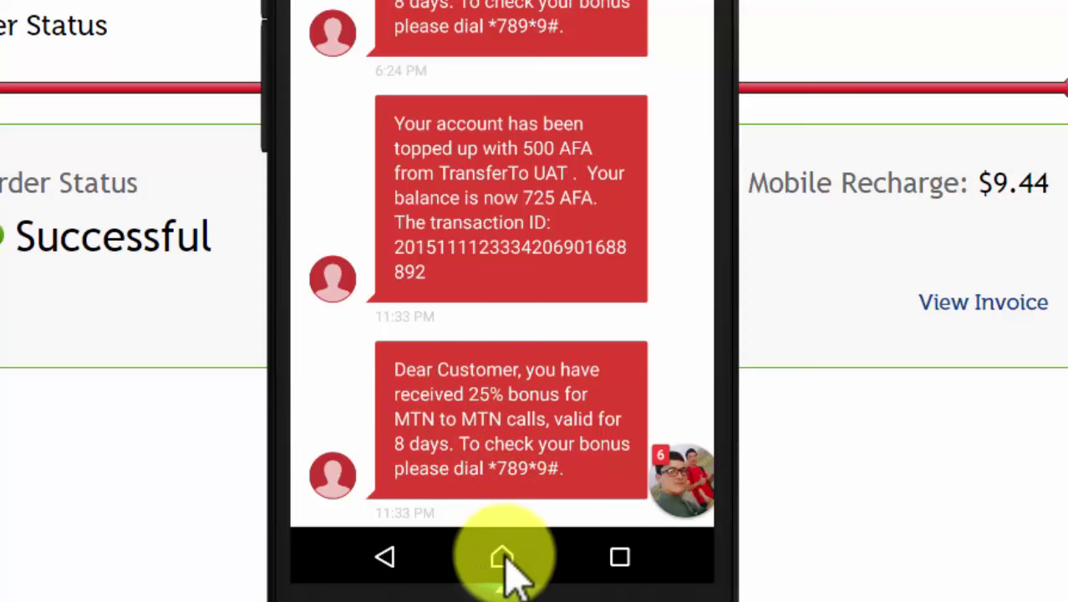
{"action": "left_click", "coordinate": [377, 555]}
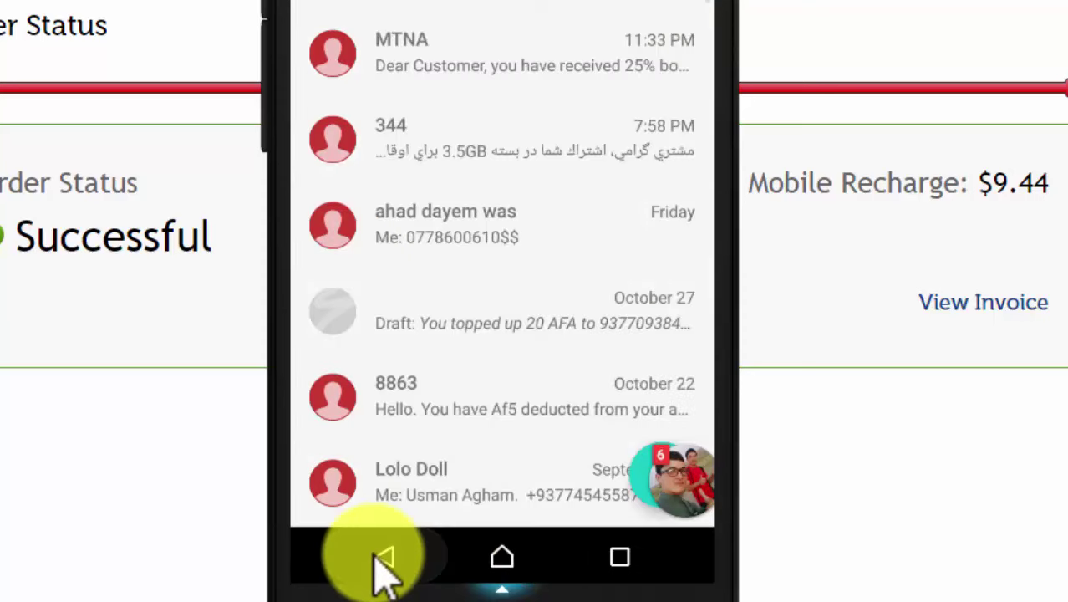
{"action": "left_click", "coordinate": [377, 555]}
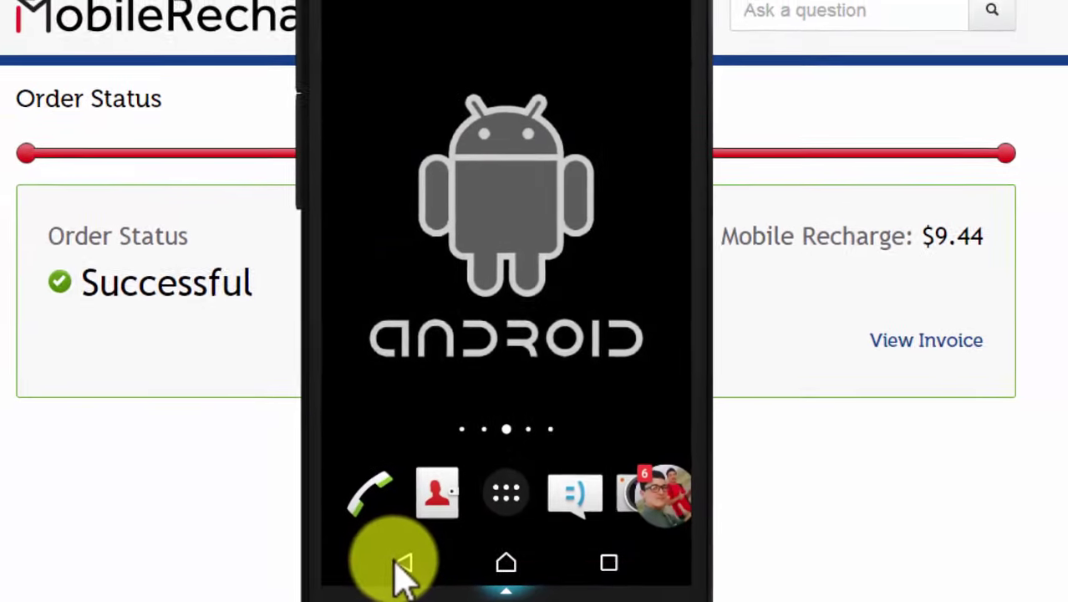
- Check the new 725 Afs balance with *789#, then close the Mobizen phone view
{"action": "type", "text": "*789#"}
{"action": "key", "text": "Return"}
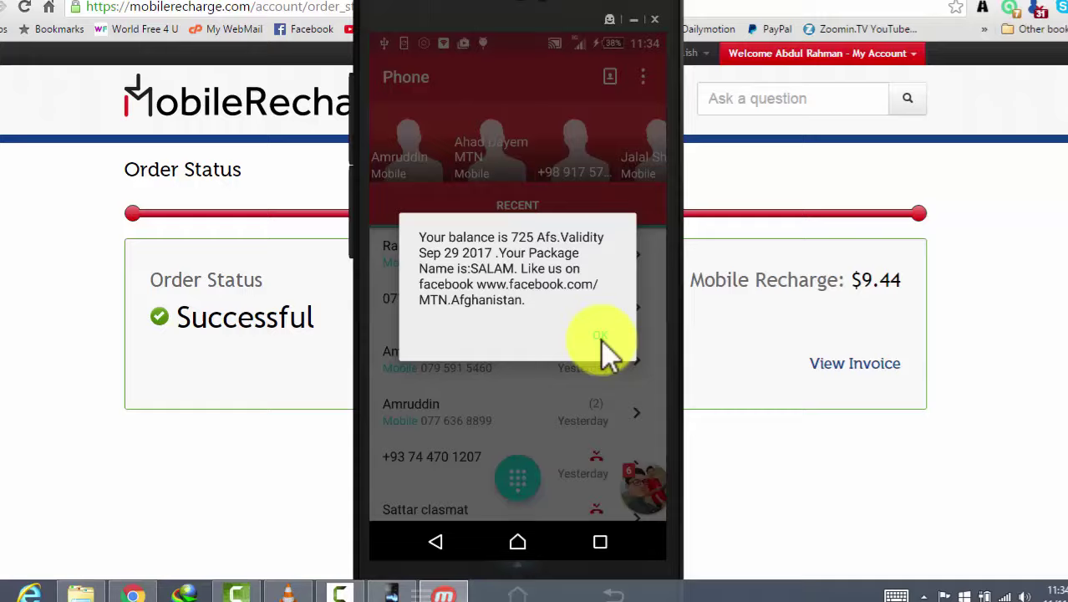
{"action": "left_click", "coordinate": [599, 345]}
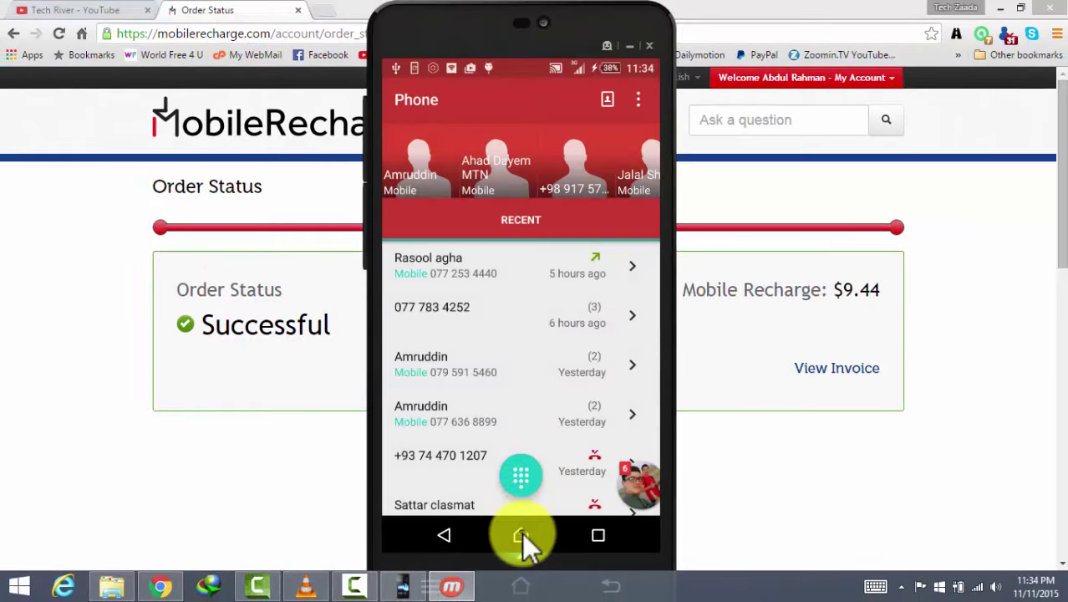
{"action": "left_click", "coordinate": [521, 532]}
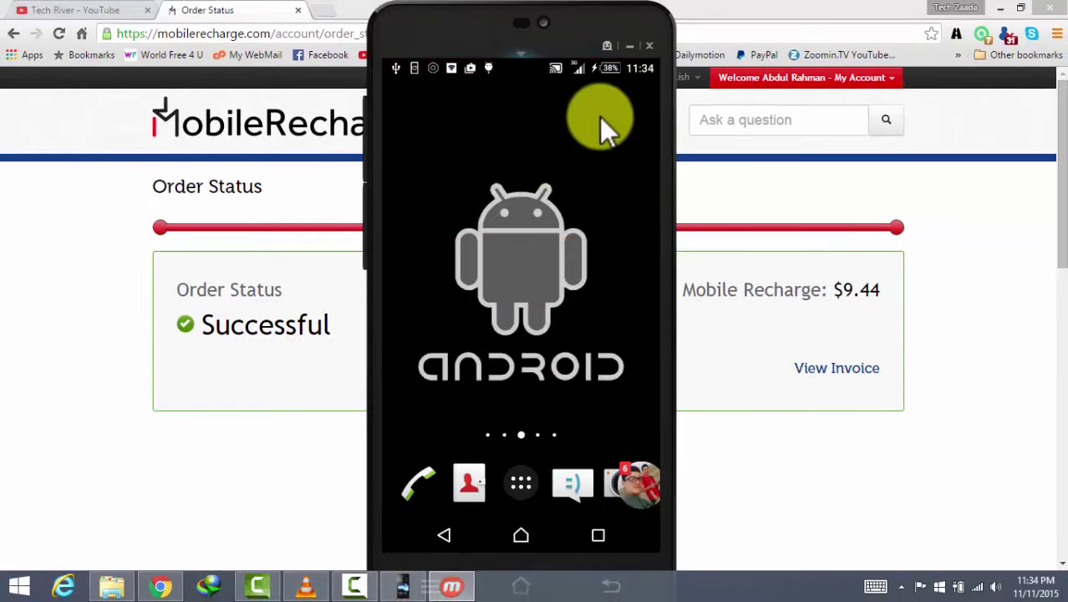
{"action": "left_click", "coordinate": [627, 42]}
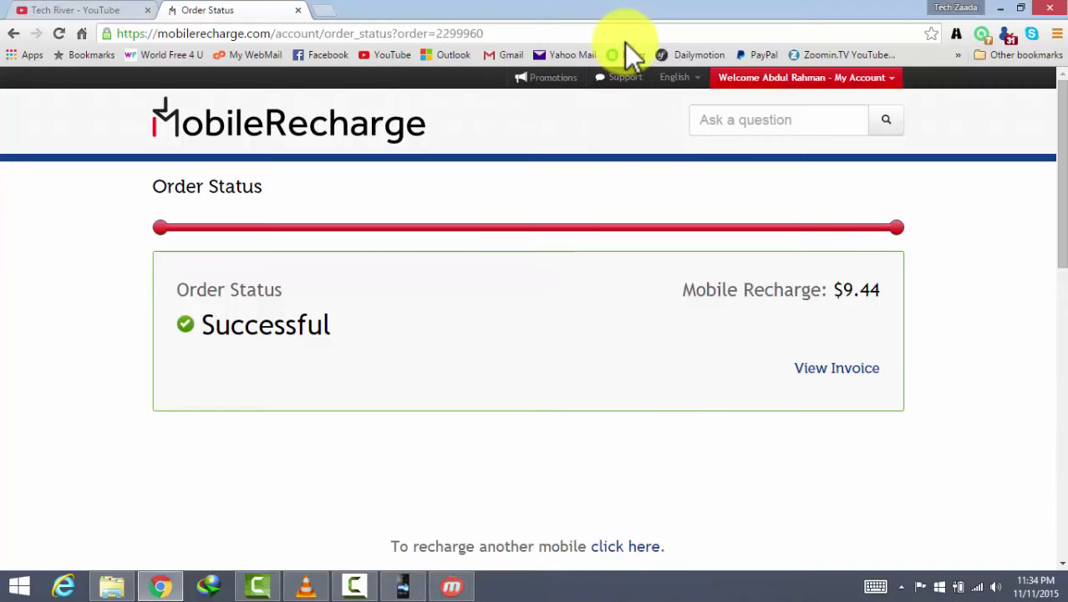